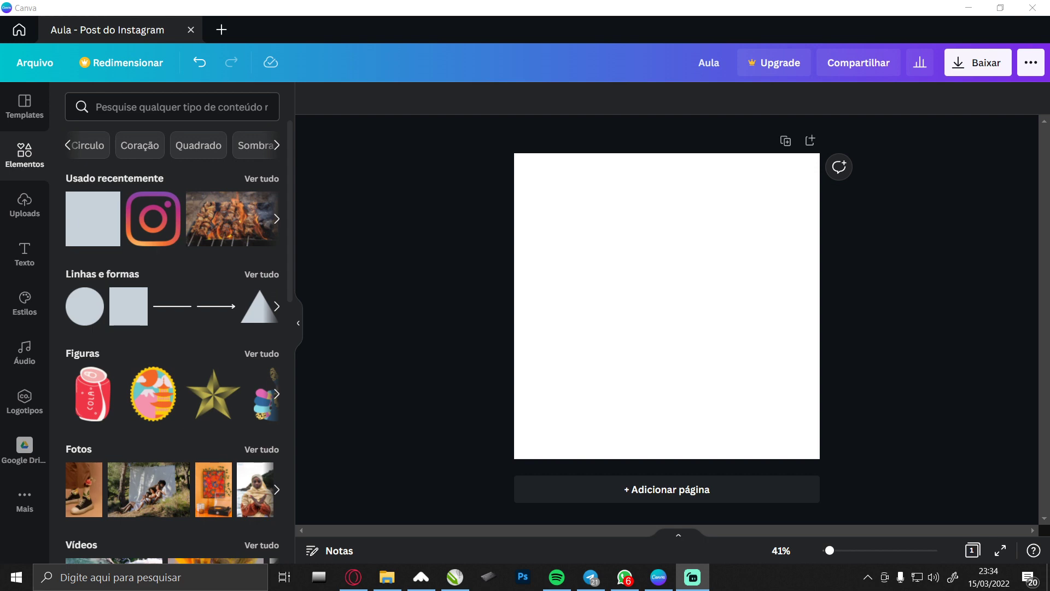
Upload the ovo de pascoa image from the curso canva folder in File Explorer to the Canva uploads.
left_click(21, 215)
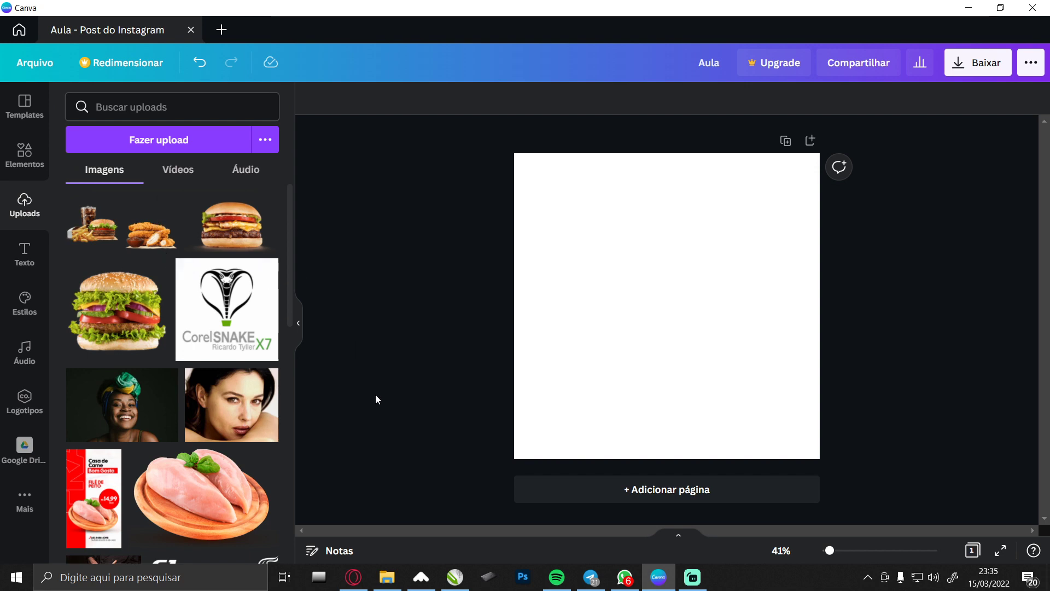
left_click(387, 577)
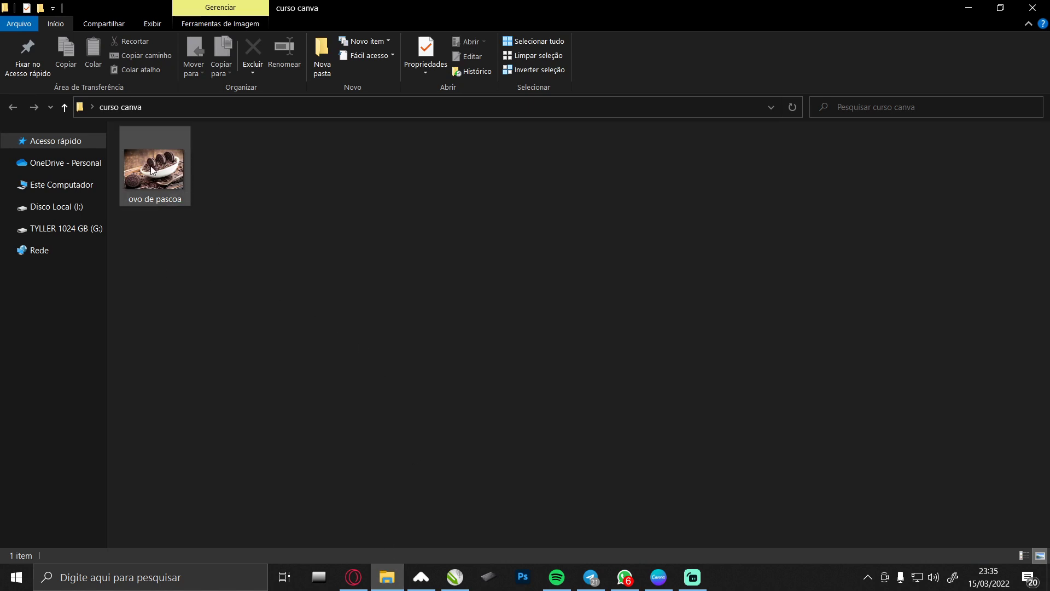
left_click_drag(151, 169, 162, 402)
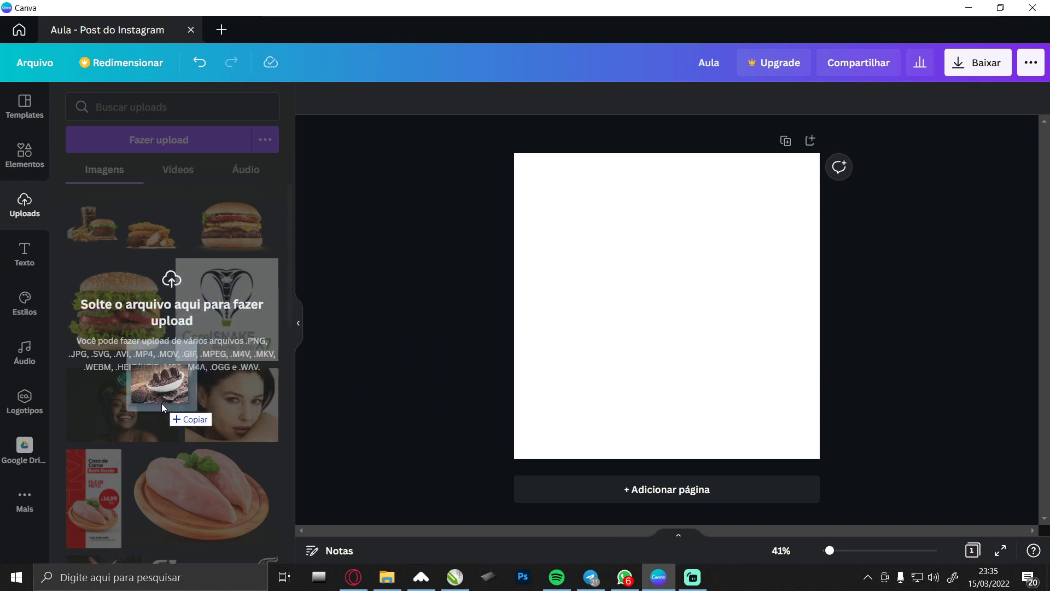
left_click_drag(162, 402, 162, 402)
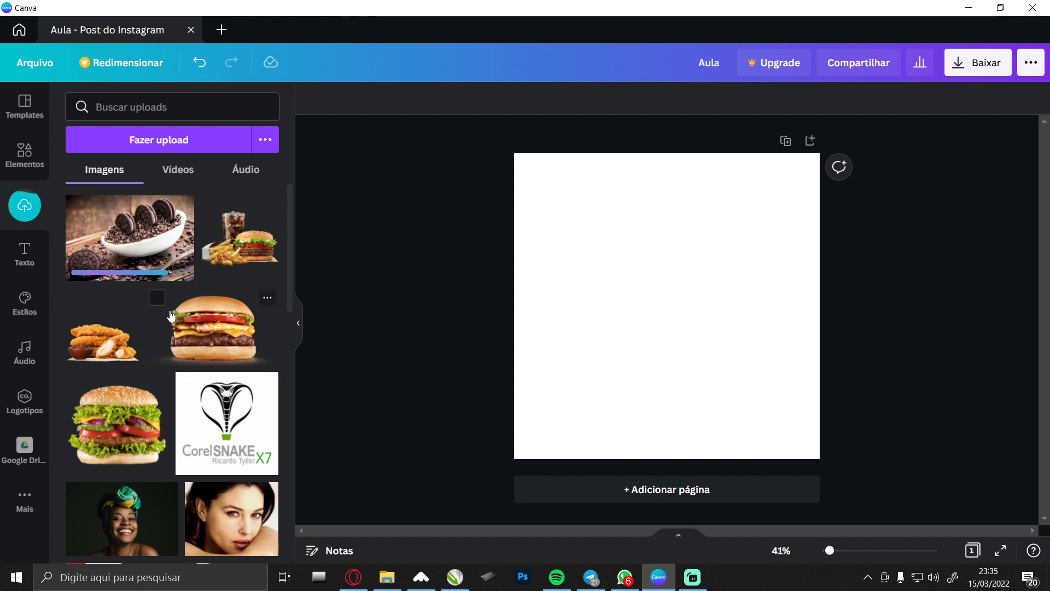
Try placing and repositioning the uploaded ovo de pascoa image on the page, and delete it from the design.
left_click(135, 256)
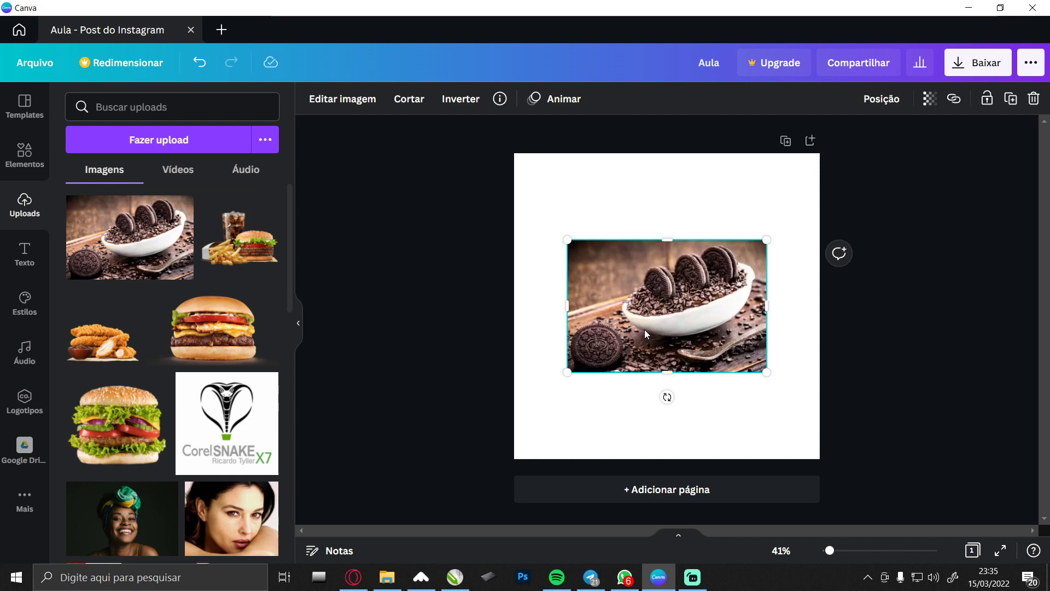
left_click_drag(651, 333, 646, 340)
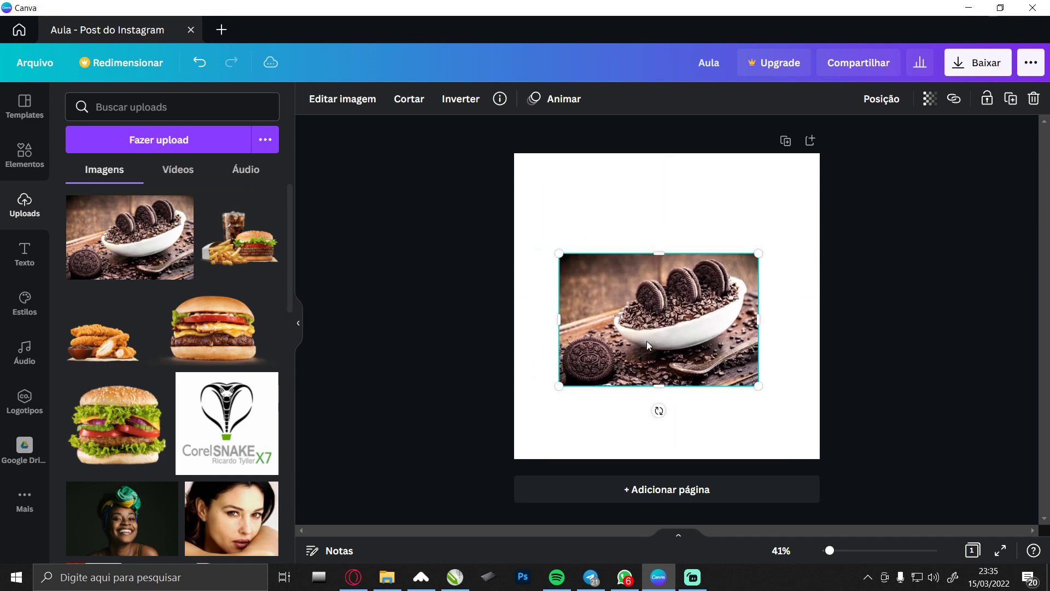
key("ctrl+z")
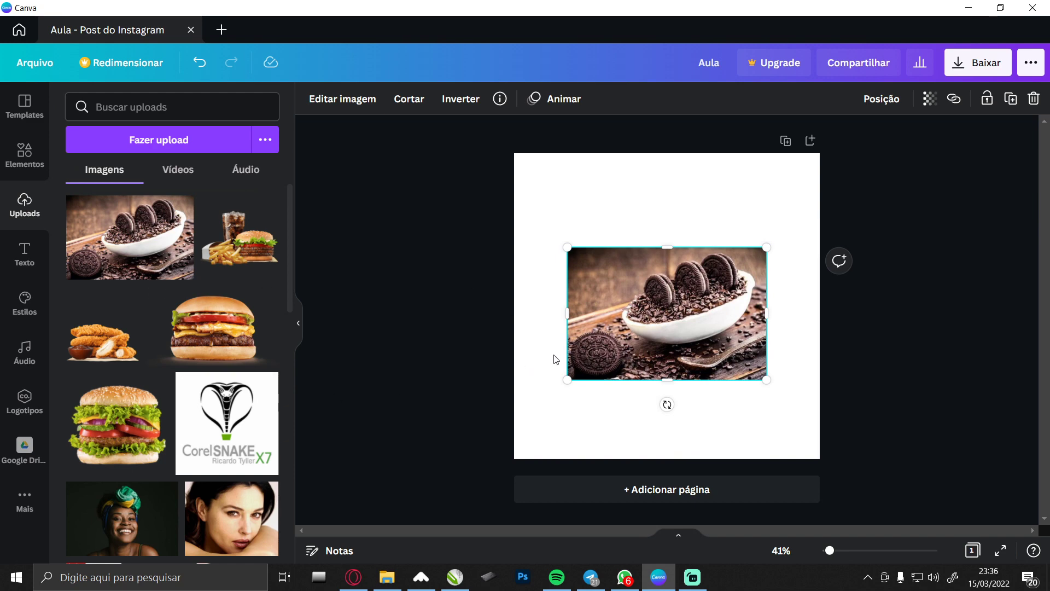
left_click_drag(652, 327, 614, 330)
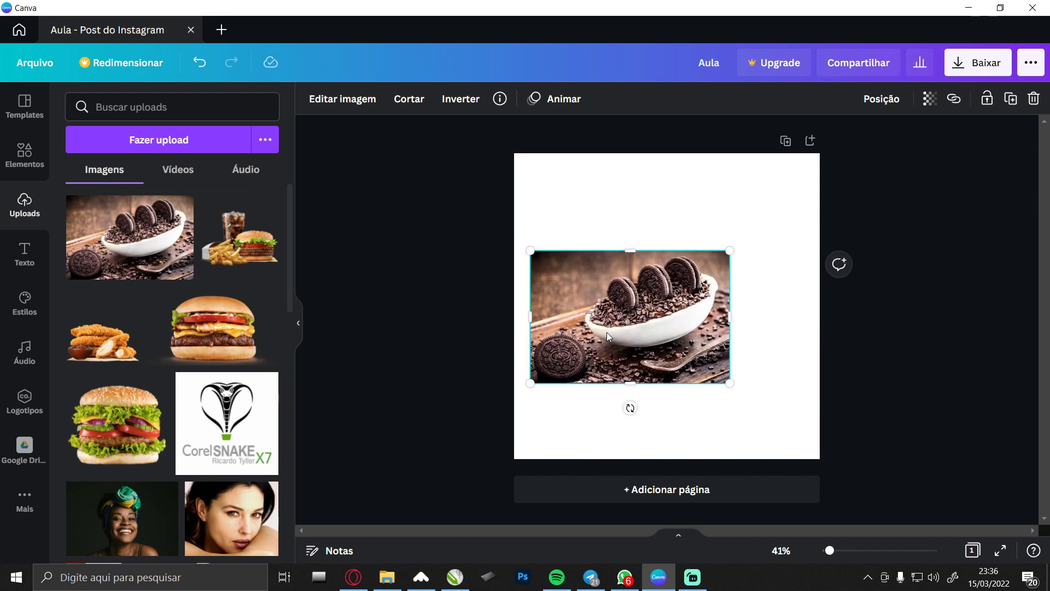
key("Delete")
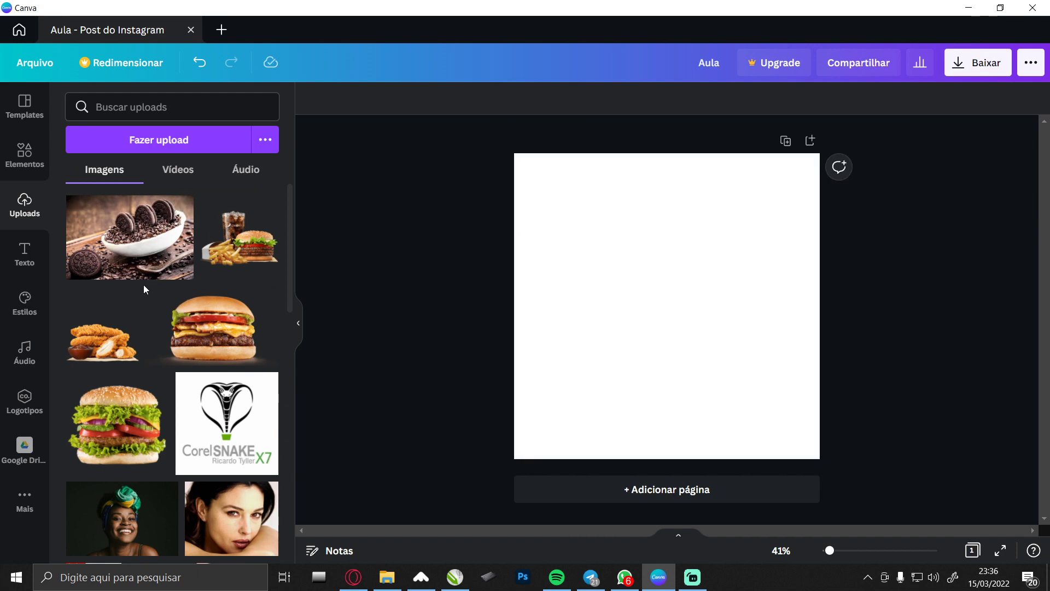
Select the first four uploaded images: the cookie bowl, the burger combo, the fried chicken and the burger beside it.
left_click(77, 208)
left_click(211, 206)
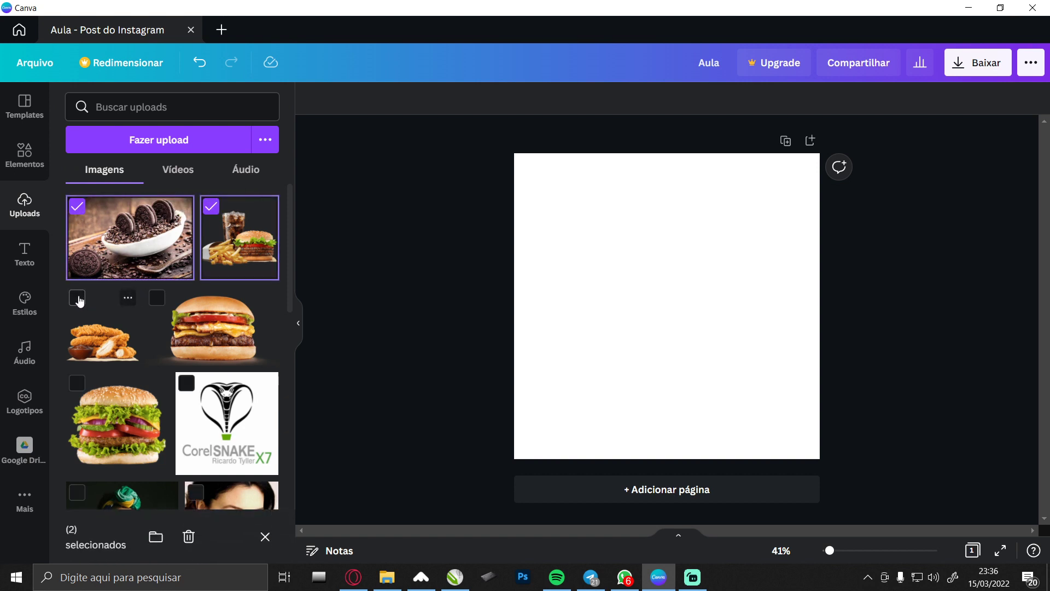
left_click(156, 300)
left_click(77, 298)
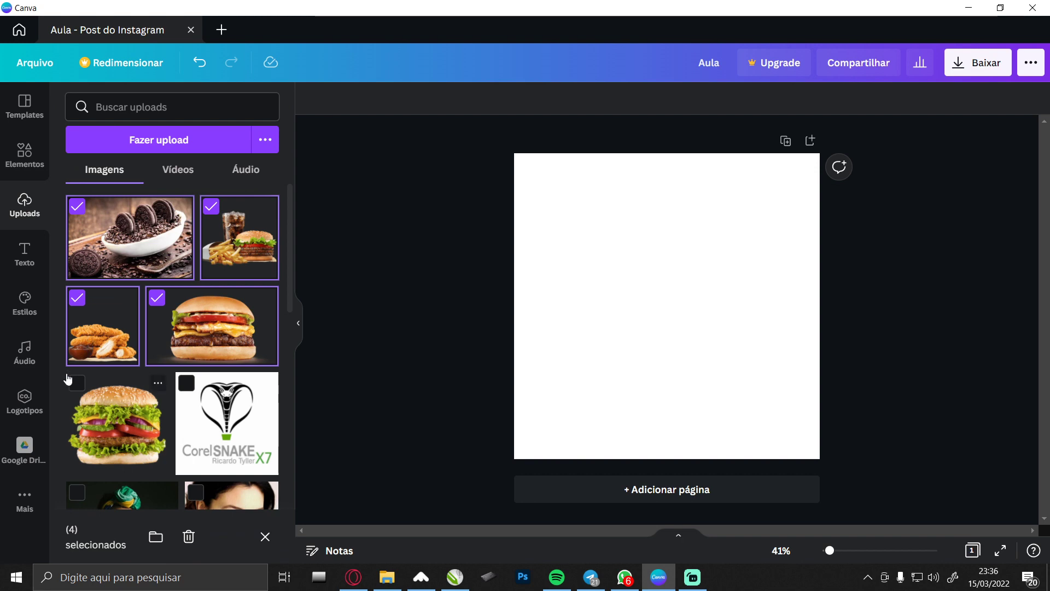
Try placing the cookie bowl image on the page from the selected uploads, and delete it from the design.
left_click_drag(132, 246, 557, 317)
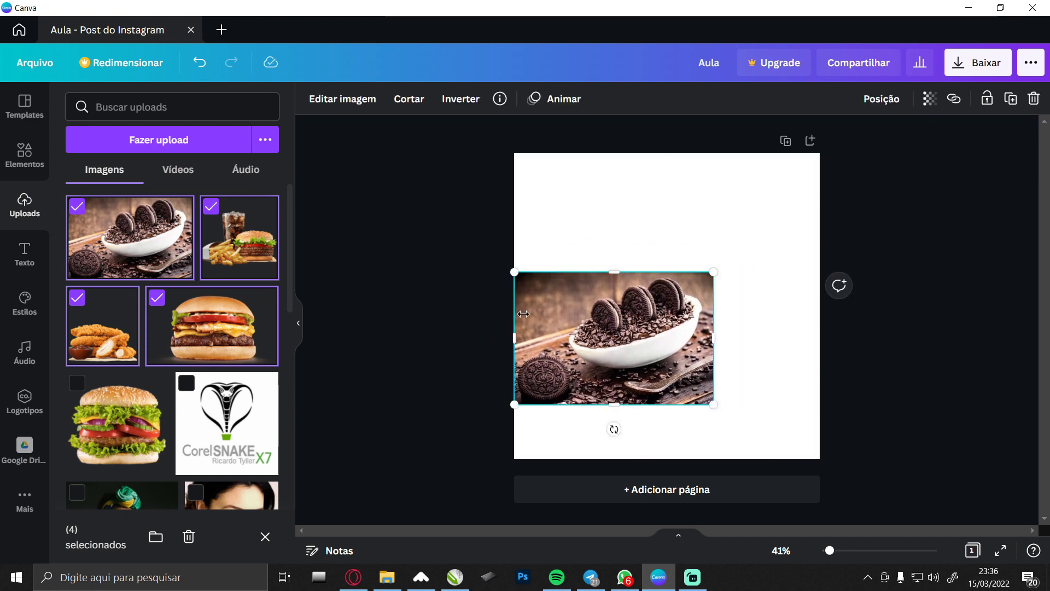
key("Delete")
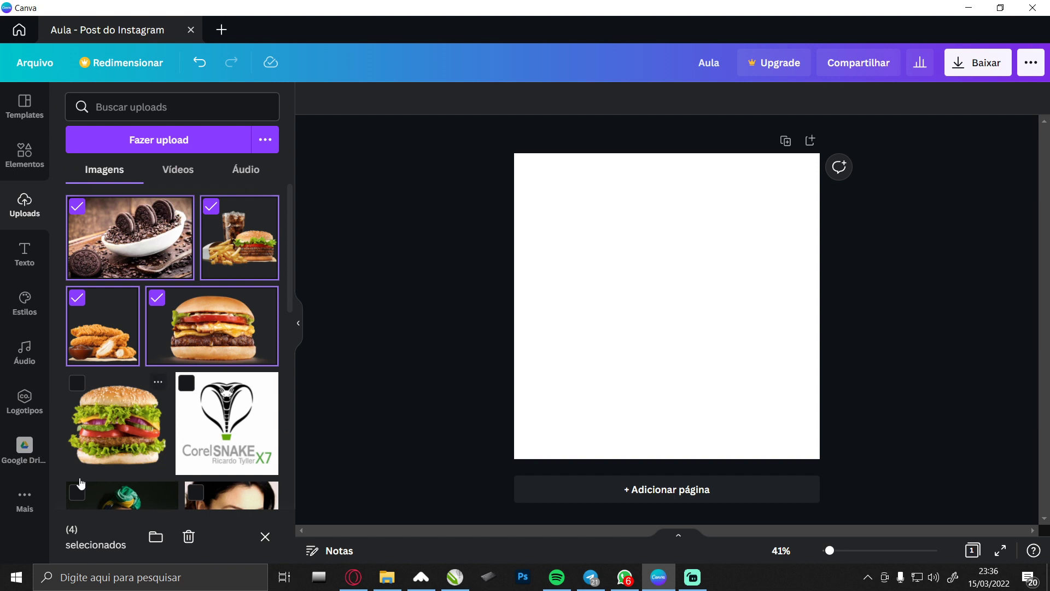
Deselect all four selected images in the uploads.
left_click(106, 305)
left_click(131, 235)
left_click(241, 240)
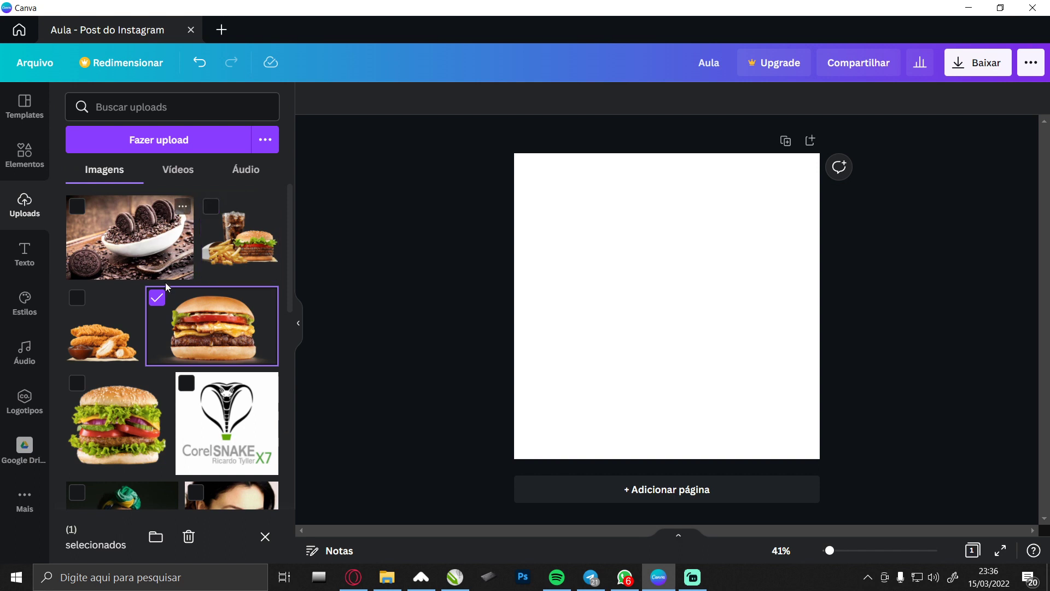
left_click(159, 297)
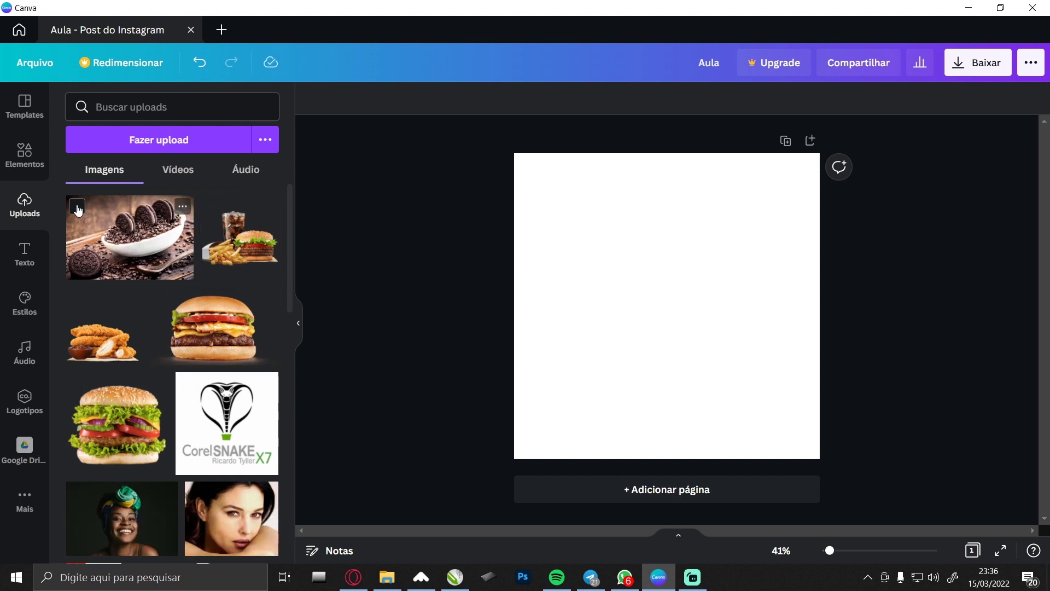
View the available file options for the uploaded ovo de pascoa.jpg image.
left_click(182, 208)
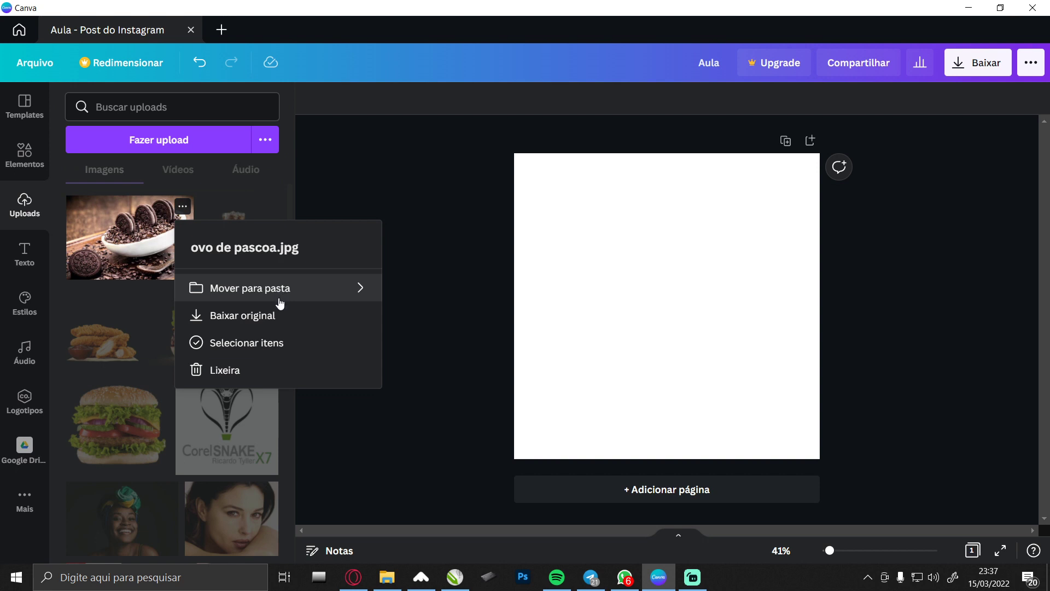
left_click(142, 287)
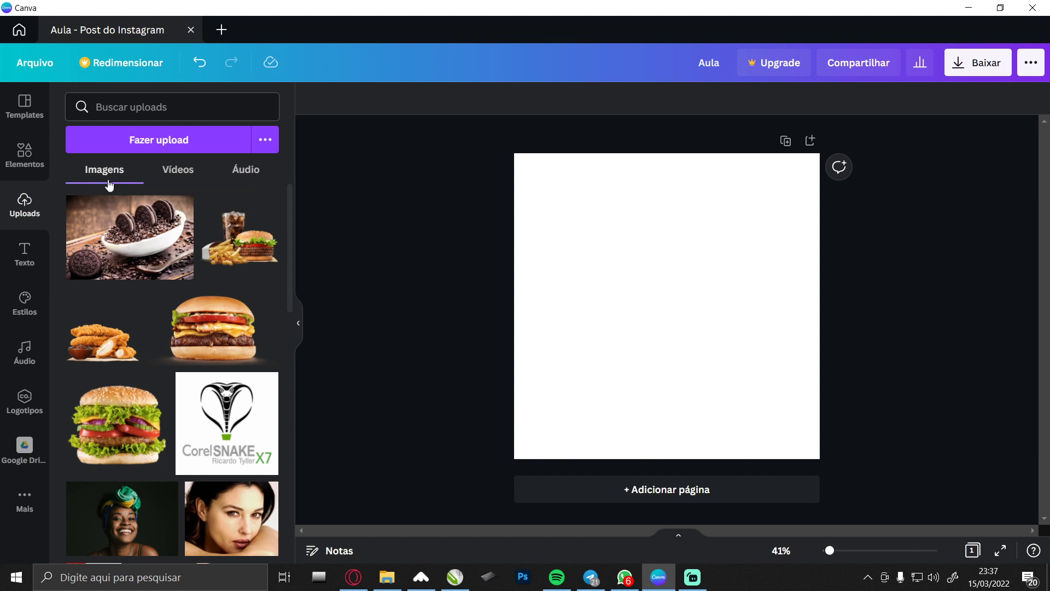
Check the uploaded videos section and its Google Drive connection option, and return to the uploads.
left_click(176, 171)
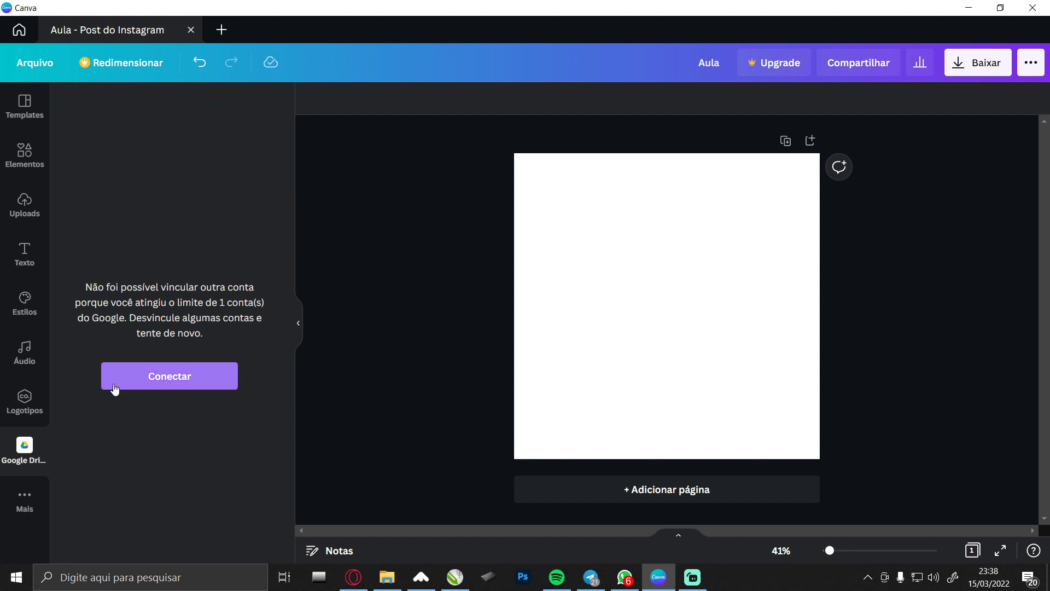
left_click(26, 205)
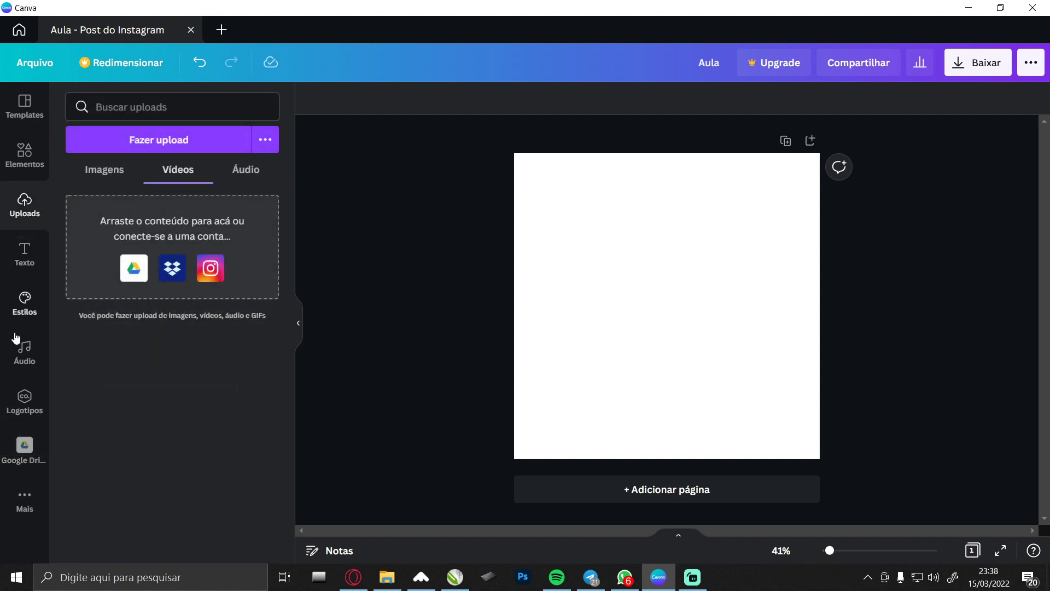
Add the uploaded Positive Fuse - French Fuse.mp3 audio to the design.
left_click(244, 169)
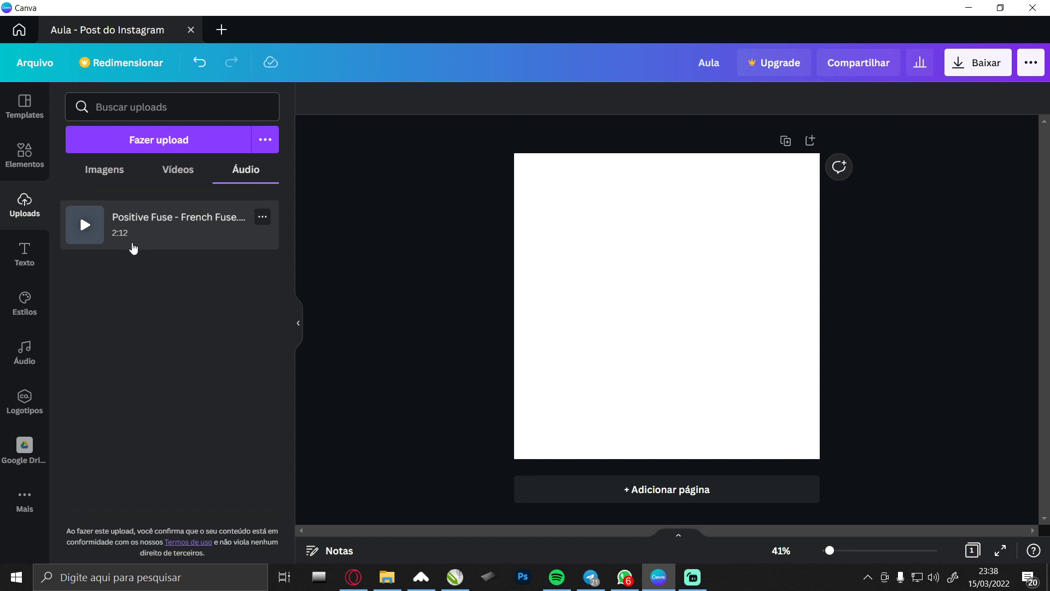
mouse_move(130, 249)
left_click(146, 235)
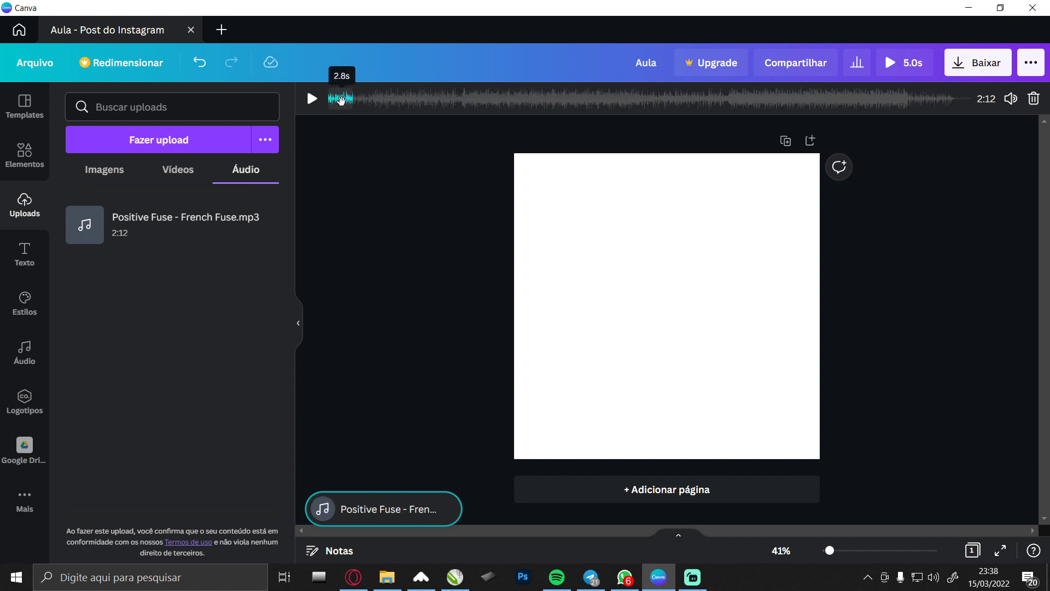
Try shifting the audio's playback segment further into the track, and remove the audio from the design.
left_click_drag(343, 98, 489, 130)
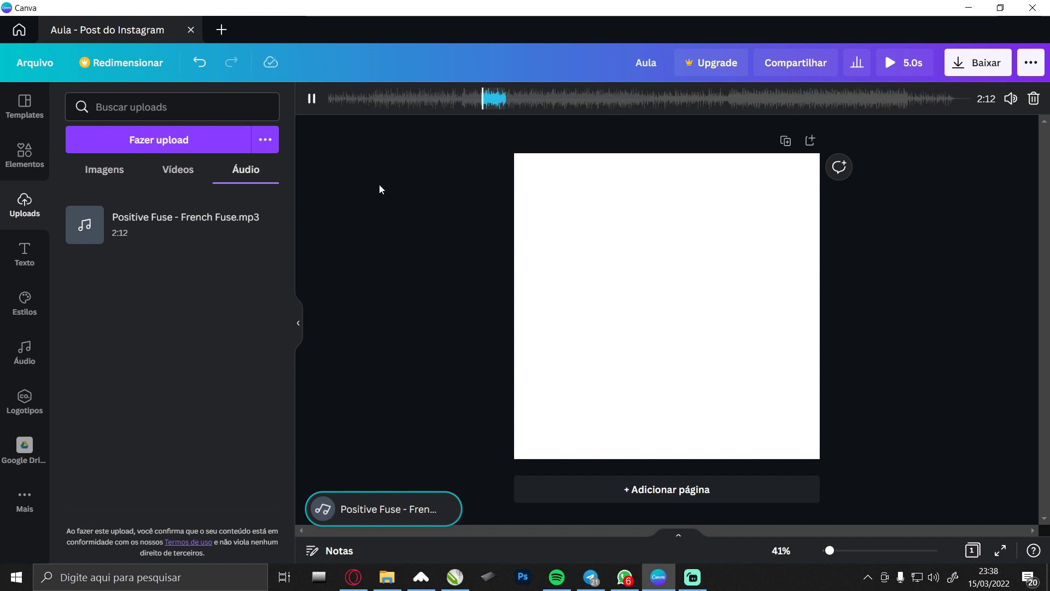
left_click(313, 99)
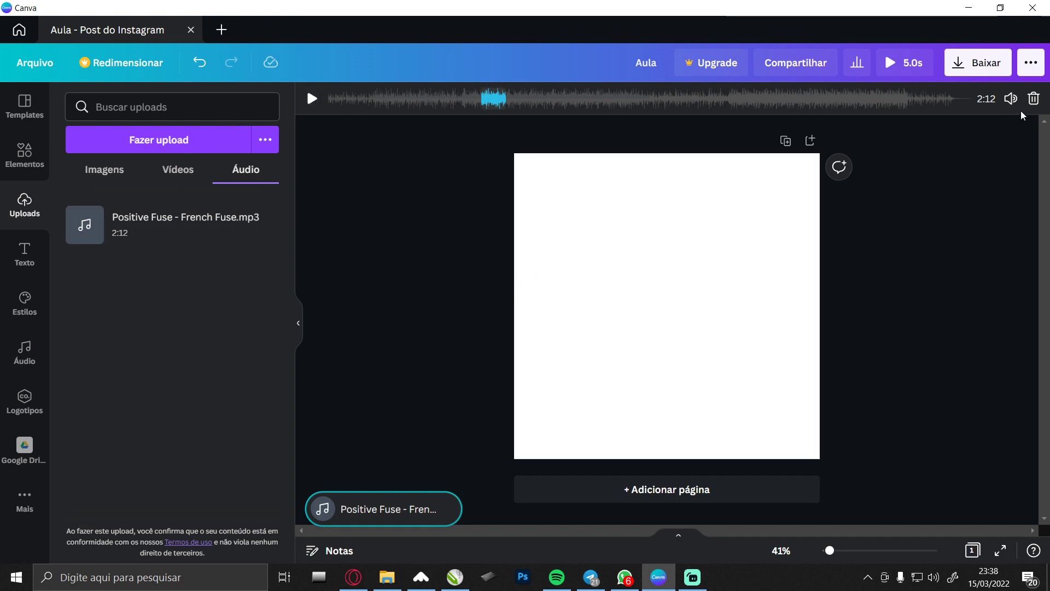
left_click(1034, 101)
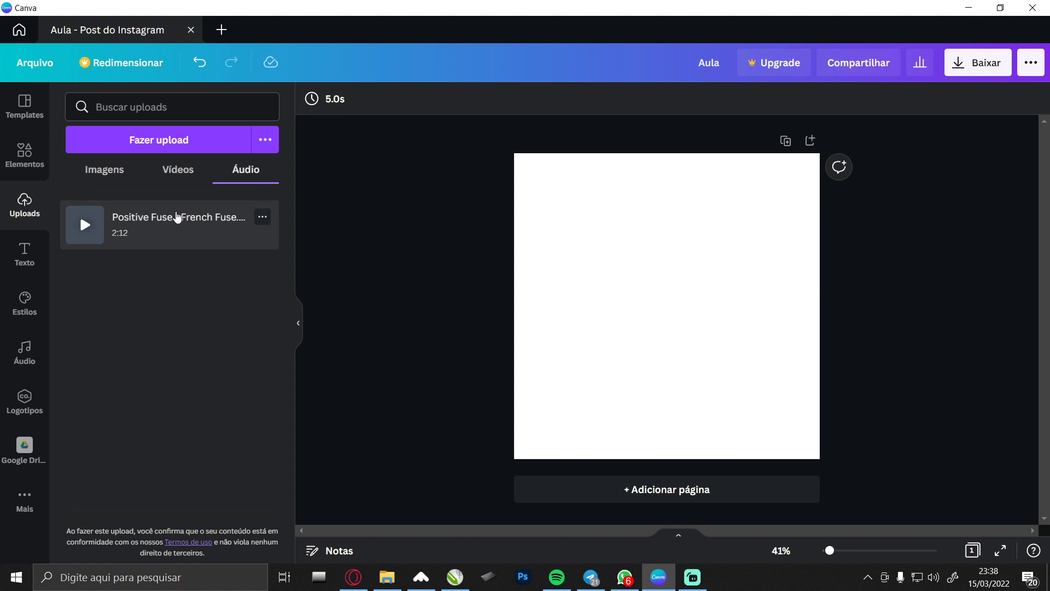
Look over the available upload sources and the uploaded videos and images.
left_click(266, 140)
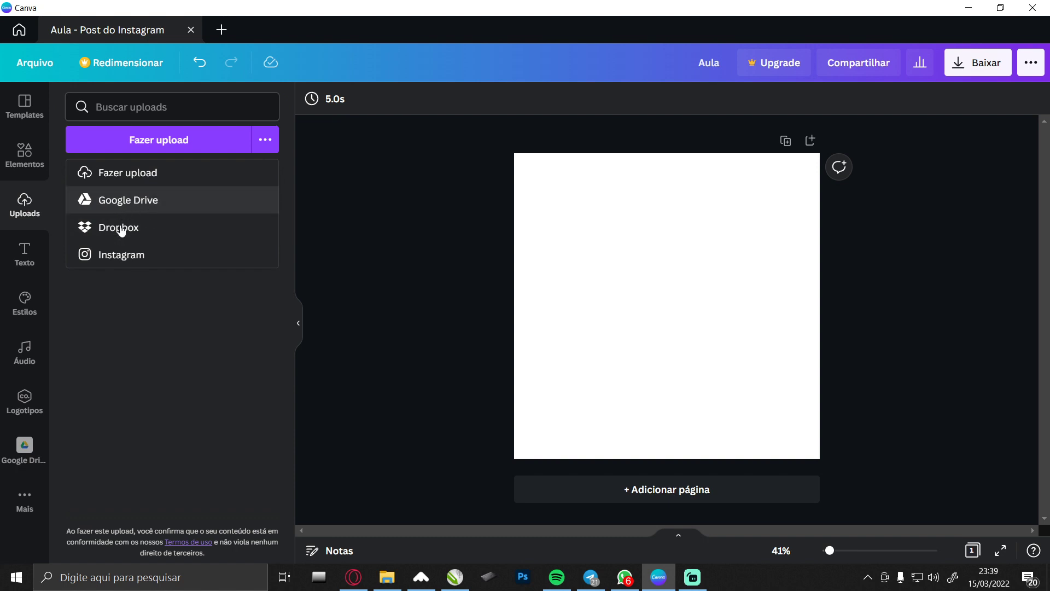
left_click(152, 322)
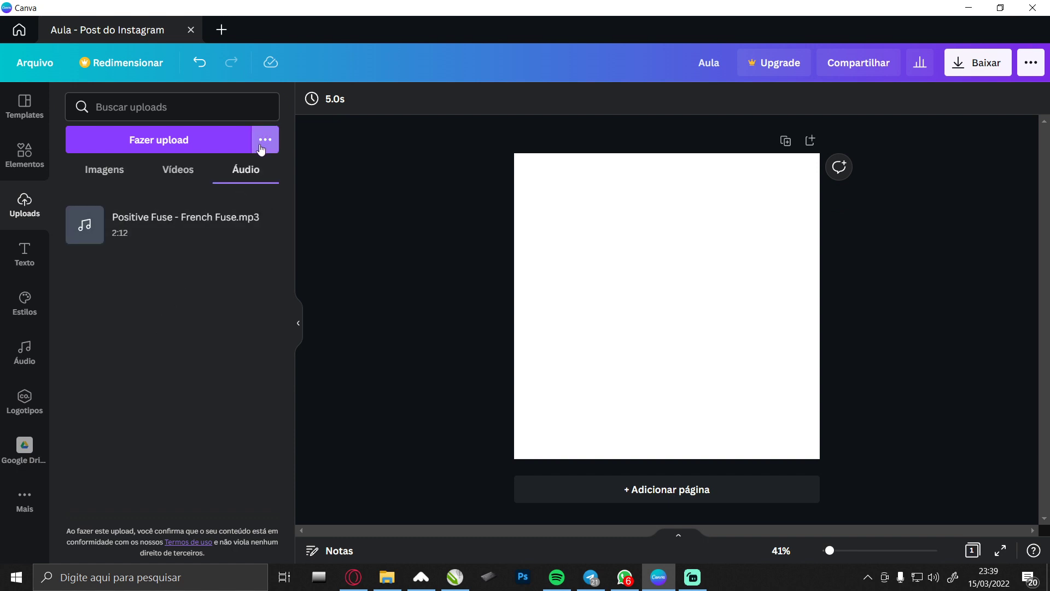
left_click(178, 169)
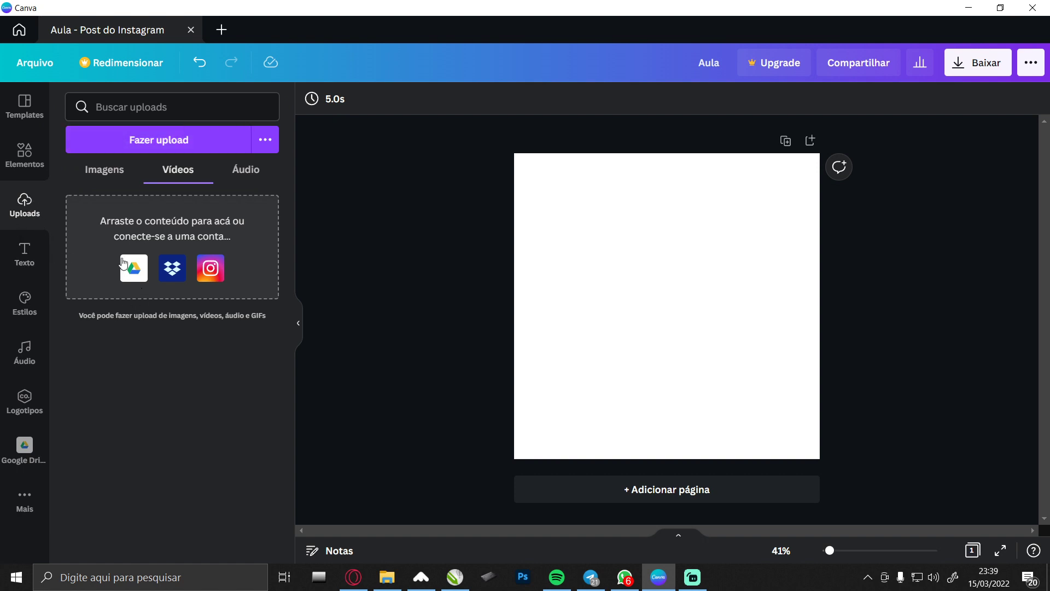
left_click(99, 169)
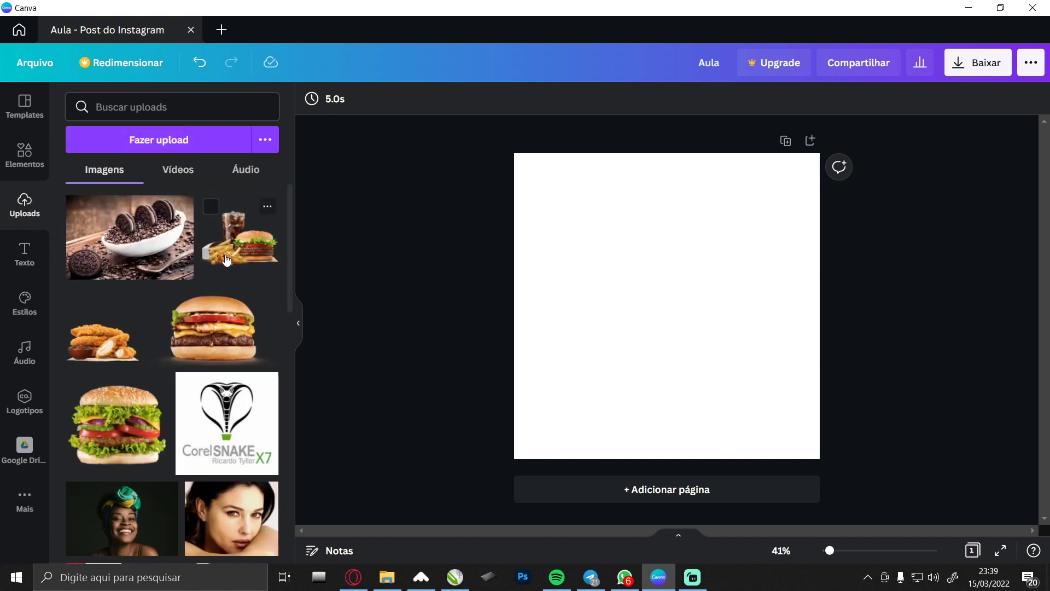